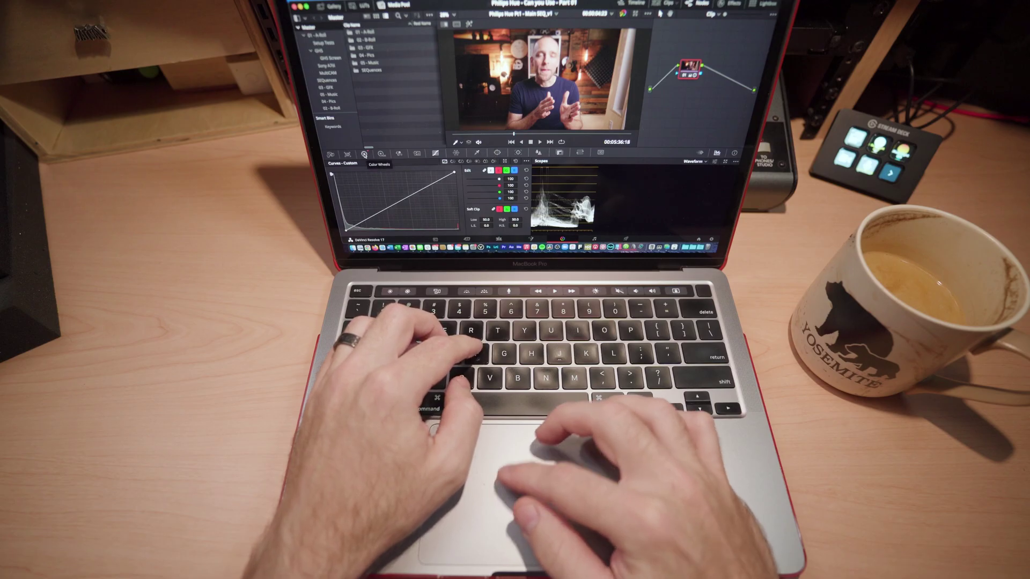
# Leave DaVinci Resolve and launch Premiere Pro 2022 from the Dock to load the Keyboard Shortcuts Left Hand project
pyautogui.hotkey('shift', '4')
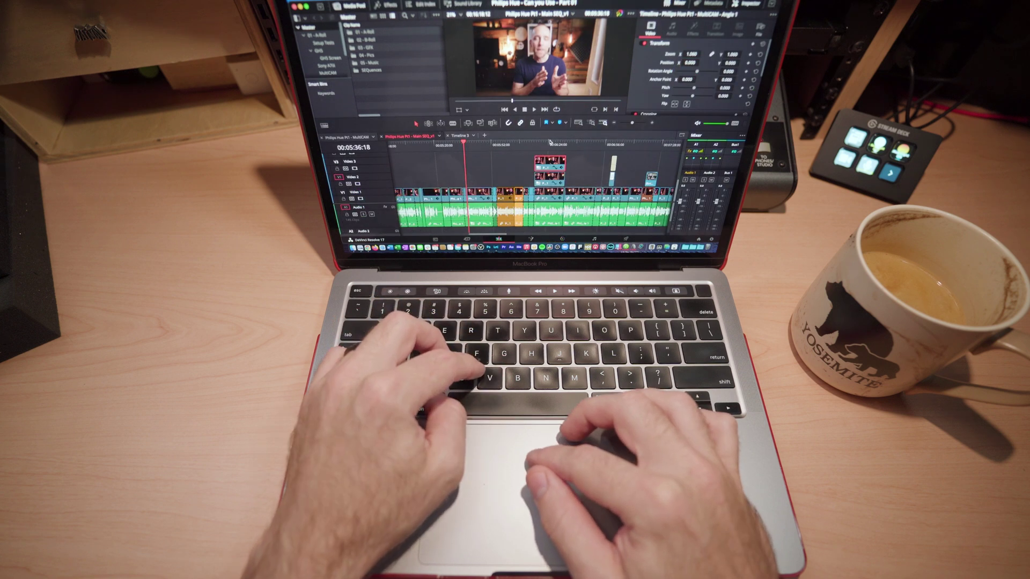
pyautogui.hotkey('shift', '6')
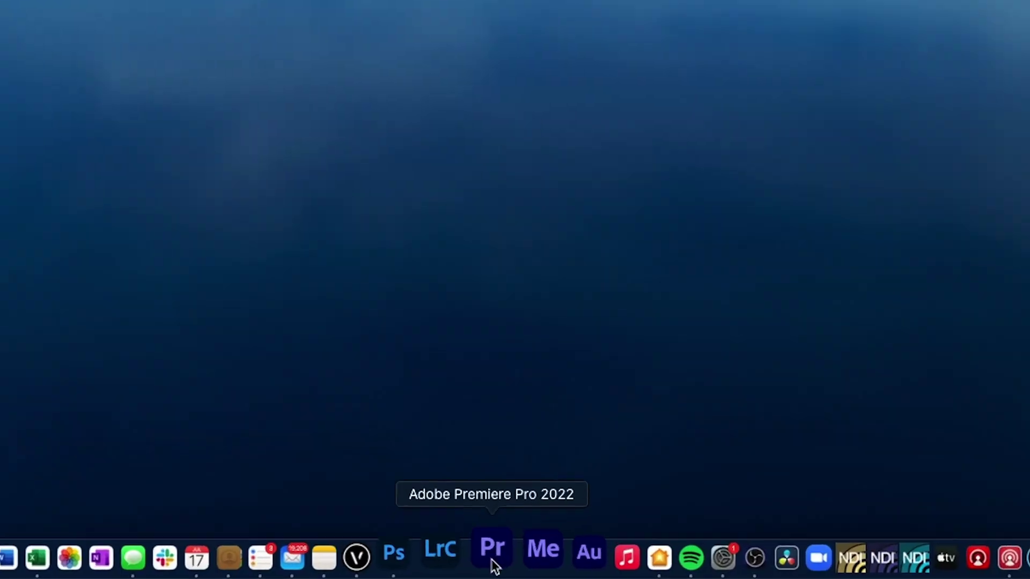
pyautogui.click(499, 550)
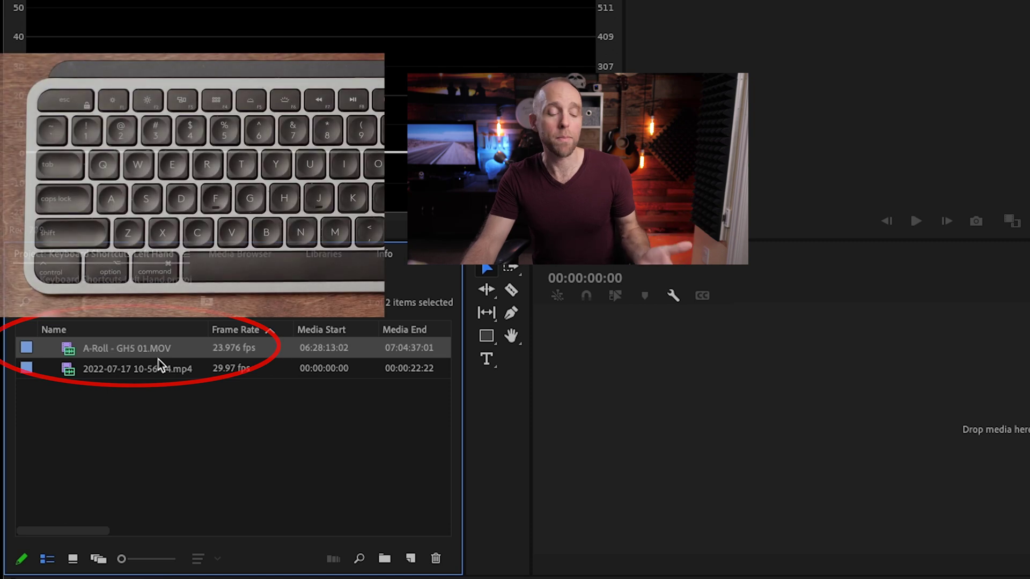
# Create the A-Roll - GH5 01 sequence from the A-Roll clip and park the playhead at 00:09:26:04
pyautogui.hotkey('ctrl', 'q')
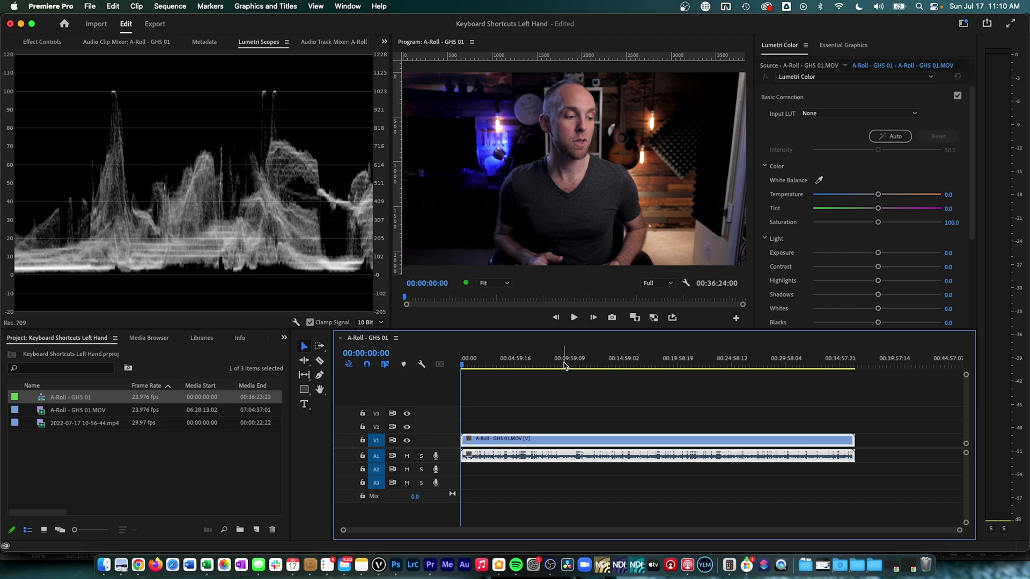
pyautogui.click(564, 366)
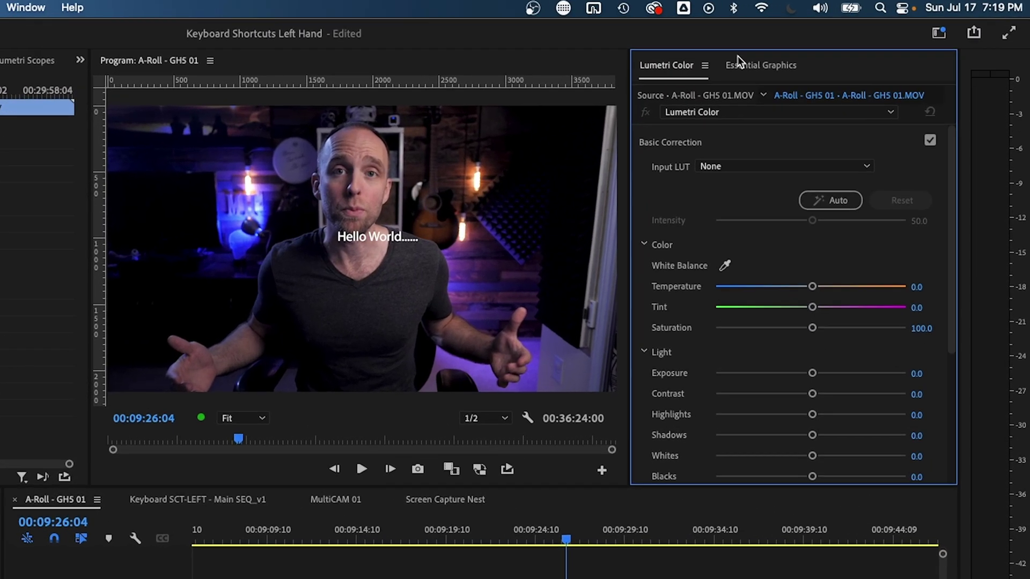
# Show the Essential Graphics templates and scroll down through the Browse list
pyautogui.click(832, 46)
pyautogui.scroll(-8, 759, 402)
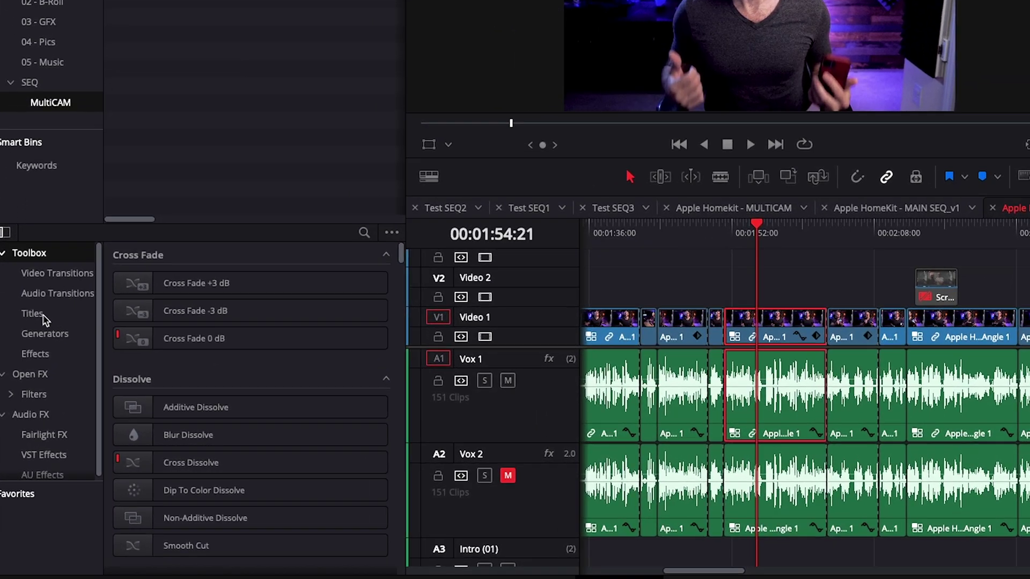
# Place a Text title from Toolbox > Titles on the Video 2 track at the playhead
pyautogui.click(36, 351)
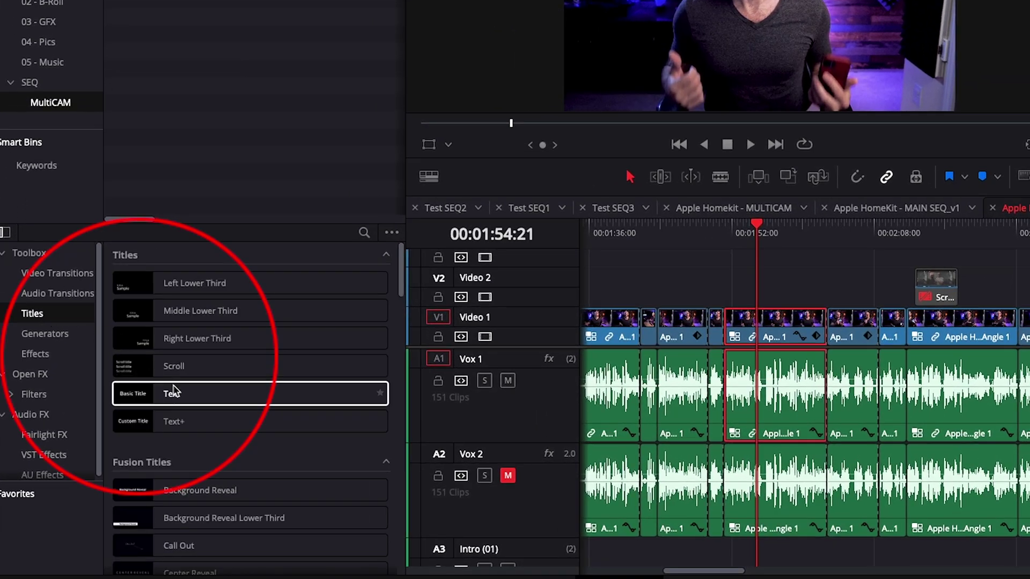
pyautogui.moveTo(172, 390); pyautogui.dragTo(732, 288)
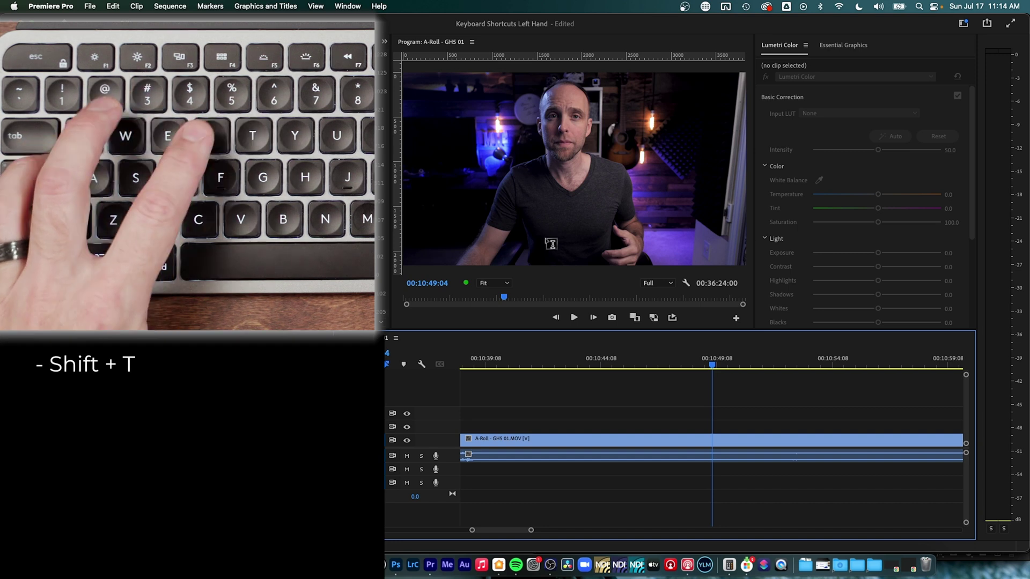
# Add a 'B-Roll' text graphic on V2 at 00:10:49:04 and save the project
pyautogui.click(558, 174)
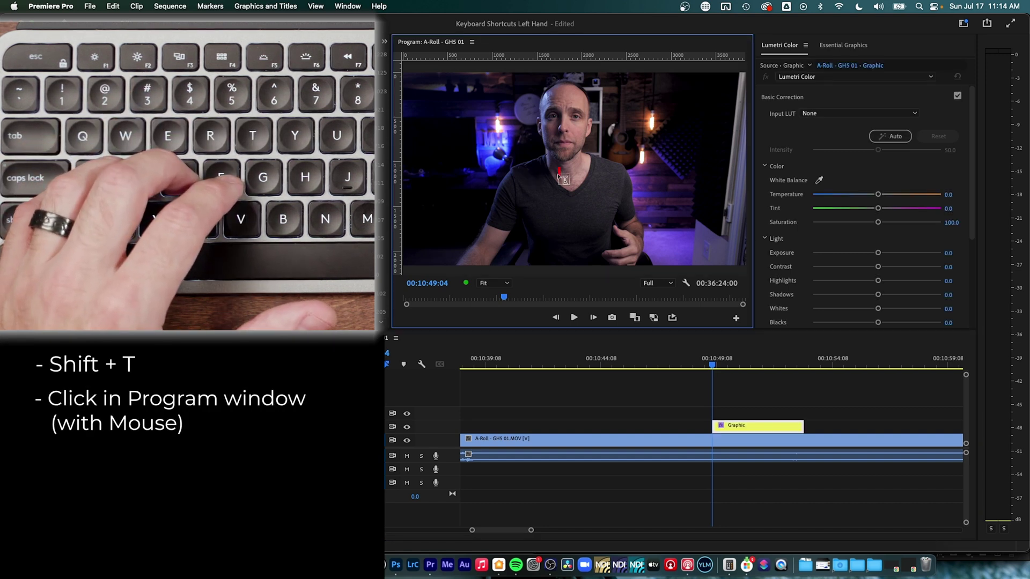
pyautogui.write('B-Roll')
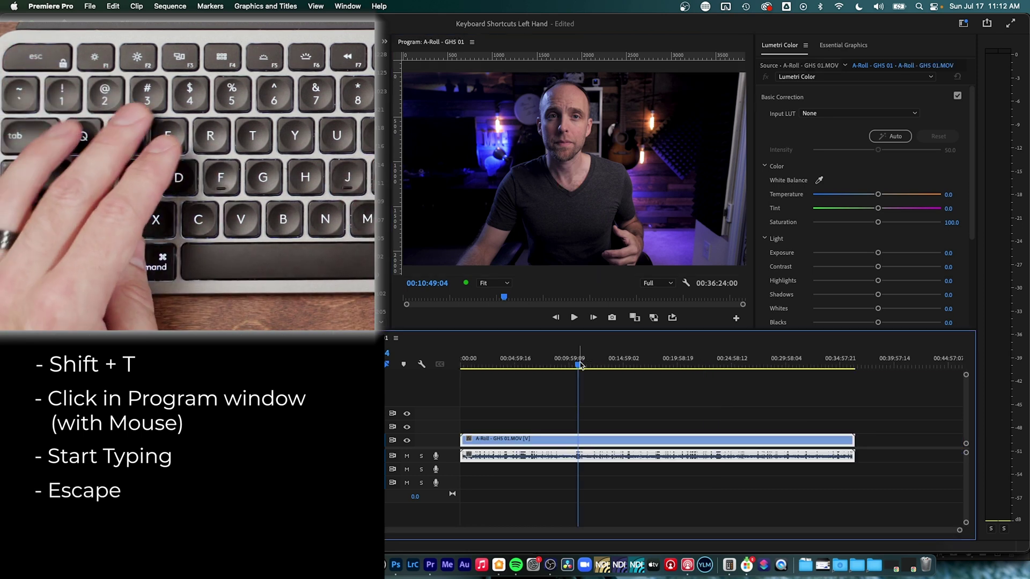
pyautogui.press('super+s')
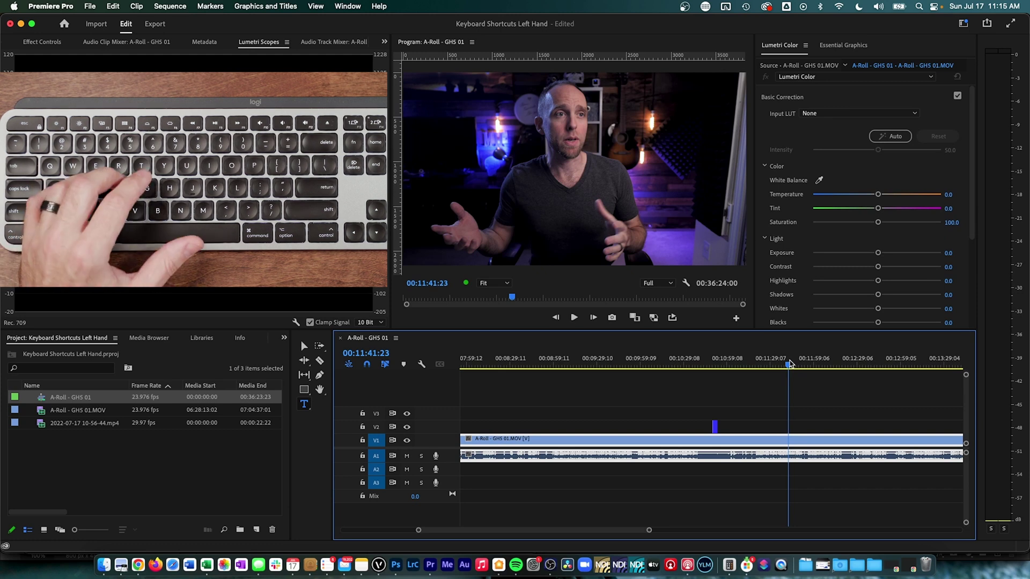
# Add a 'B-Roll' text note graphic on V2 at 00:11:43:20
pyautogui.press('space')
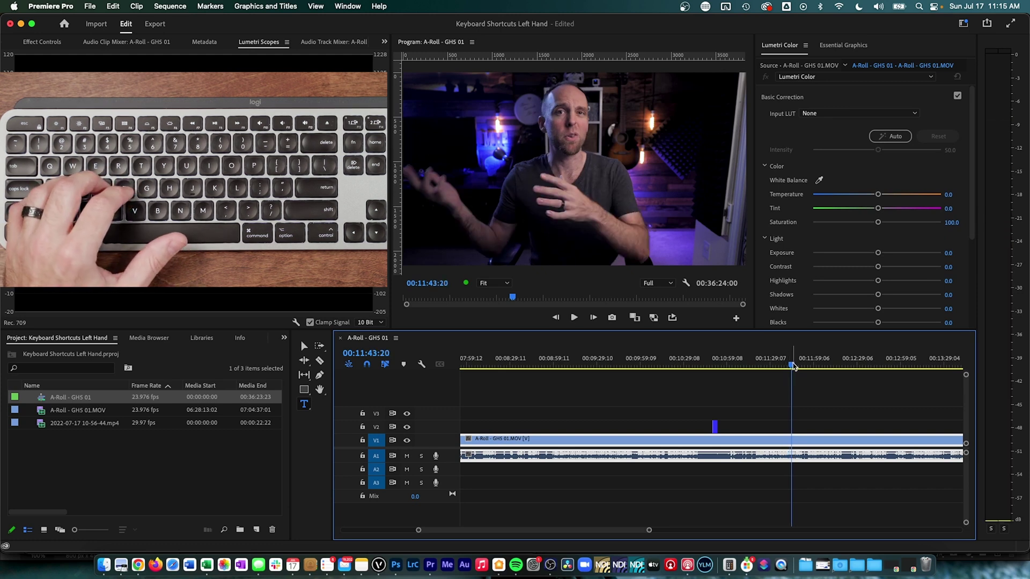
pyautogui.click(572, 164)
pyautogui.click(572, 164)
pyautogui.write('B-Roll')
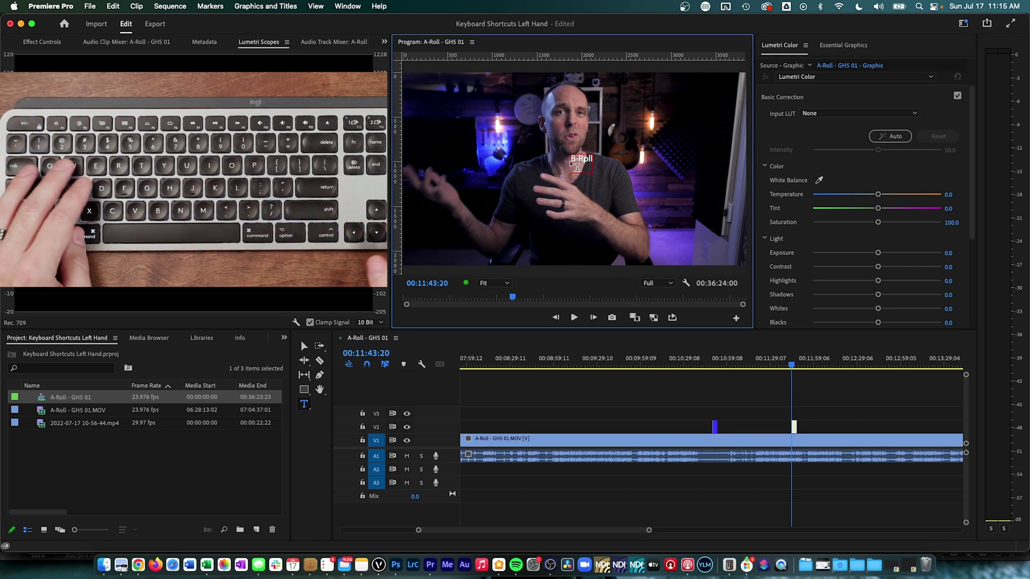
pyautogui.hotkey('shift', '3')
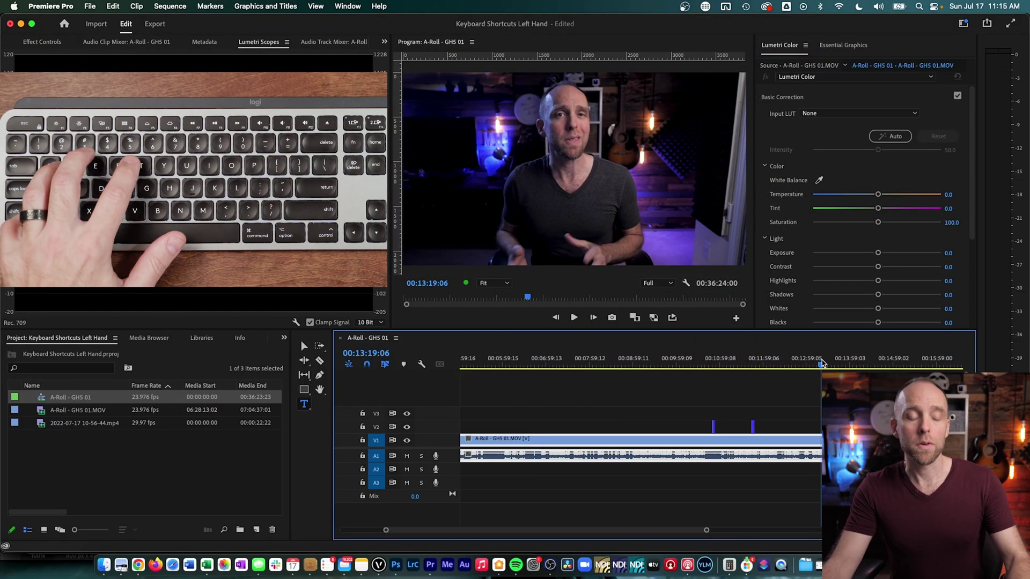
# Add a 'type' text note graphic at 00:13:19:06 and zoom the timeline in
pyautogui.click(585, 189)
pyautogui.write('type')
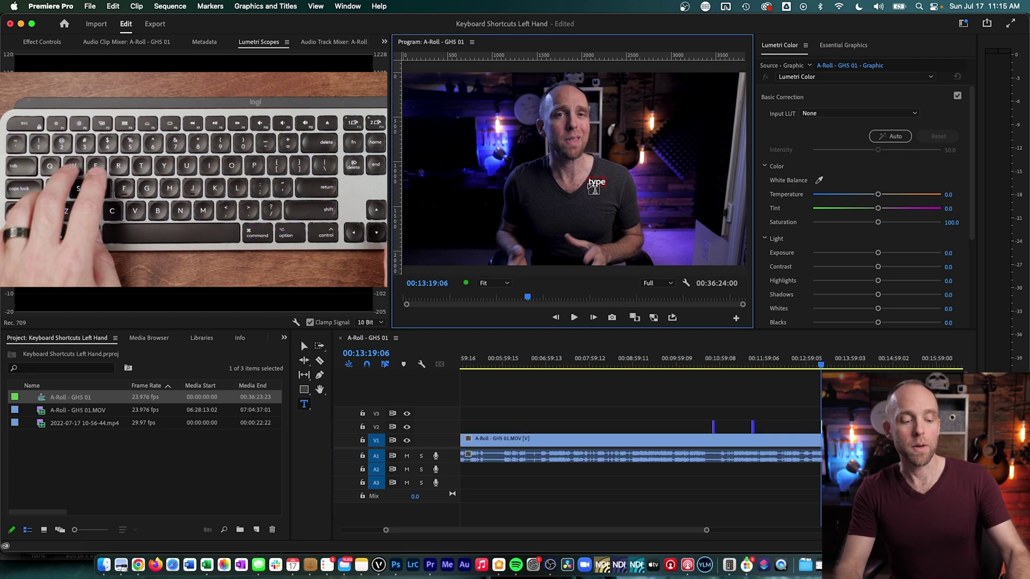
pyautogui.hotkey('shift', '3')
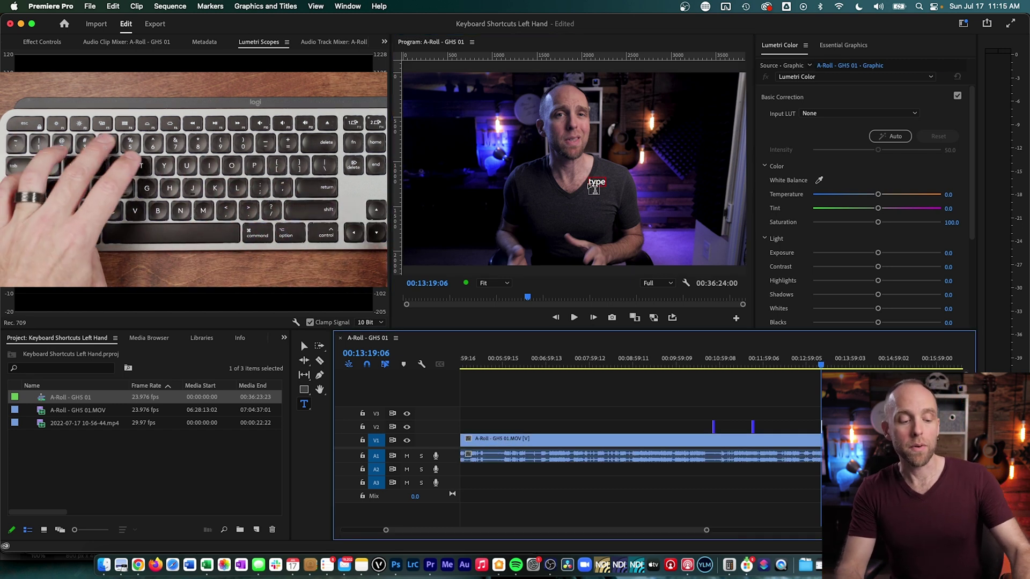
pyautogui.press('=')
pyautogui.press('=')
pyautogui.press('=')
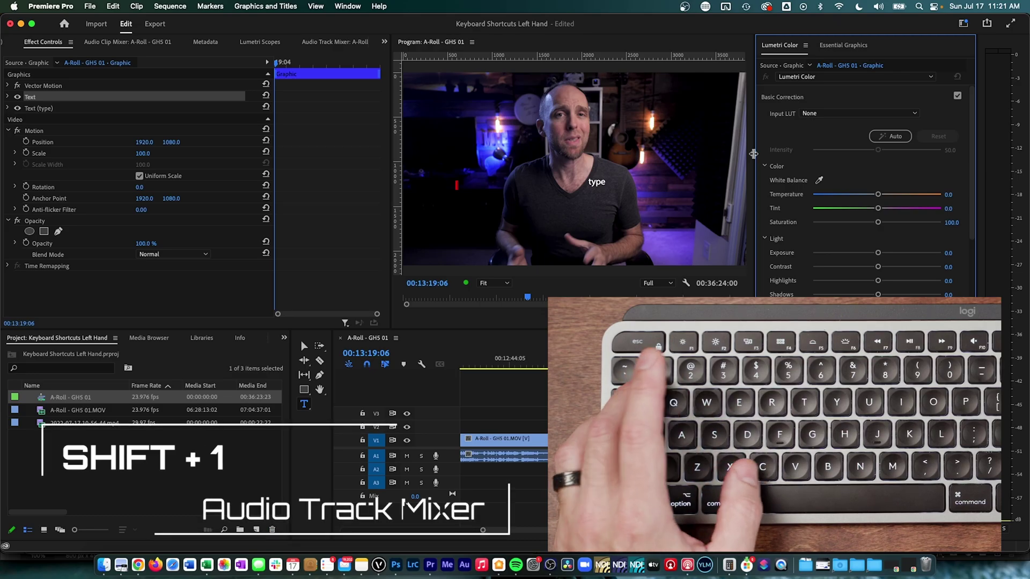
# Show the Audio Track Mixer and the Lumetri Scopes waveform, then return to Effect Controls
pyautogui.hotkey('shift', '1')
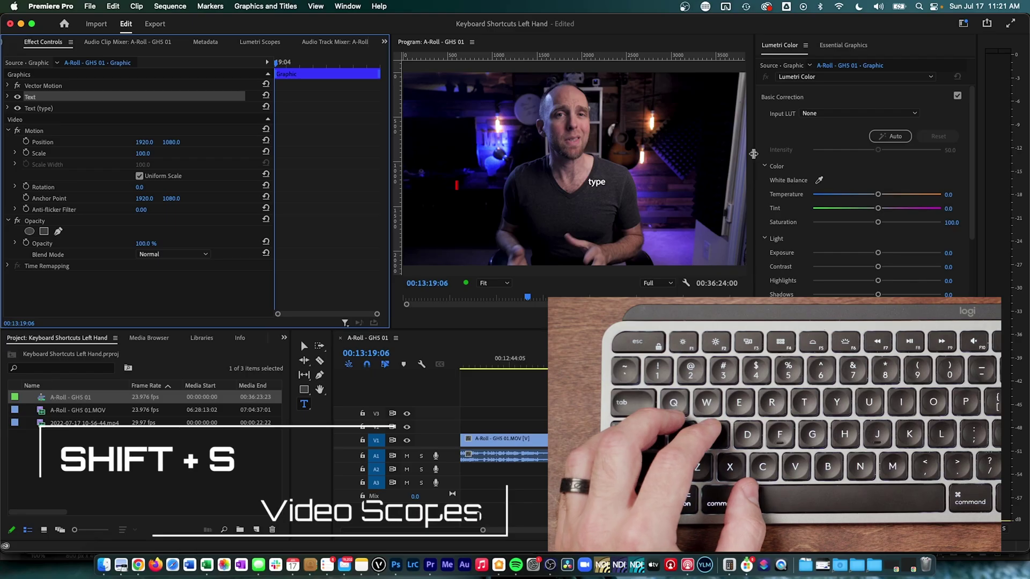
pyautogui.hotkey('shift', 's')
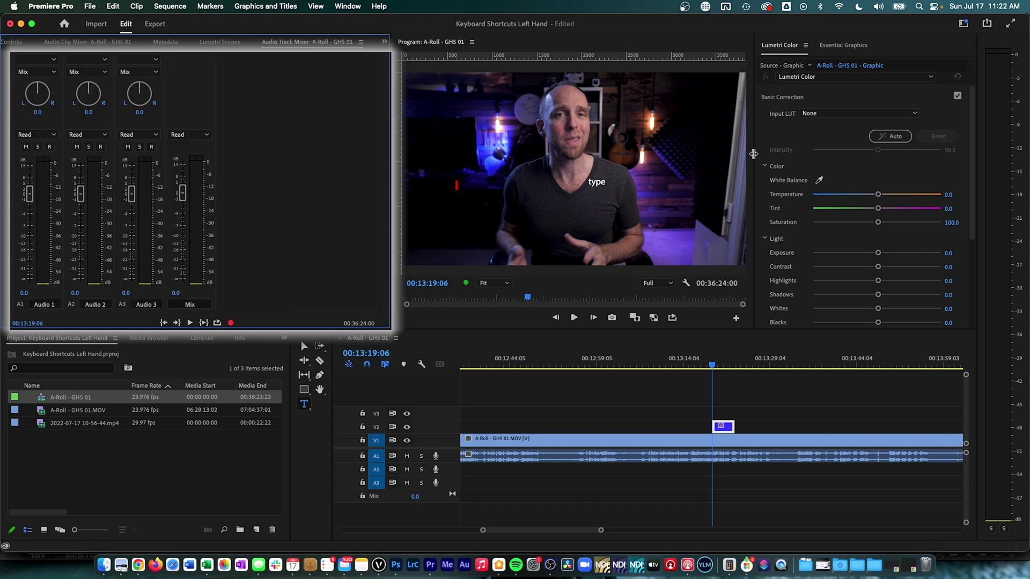
pyautogui.hotkey('shift', '5')
pyautogui.hotkey('shift', '5')
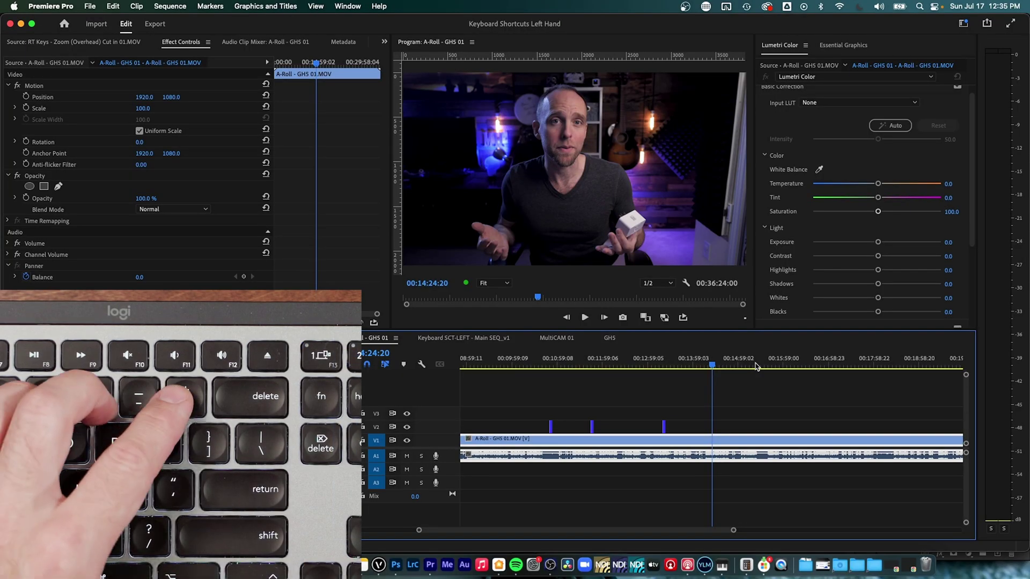
# Zoom the timeline in around the playhead
pyautogui.press('=')
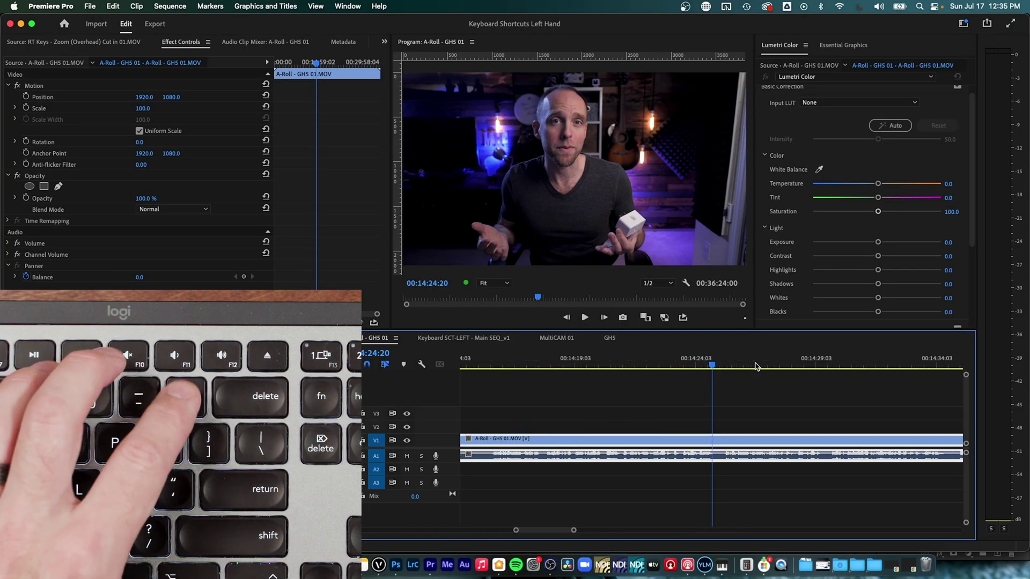
# Zoom the timeline back out one step
pyautogui.press('-')
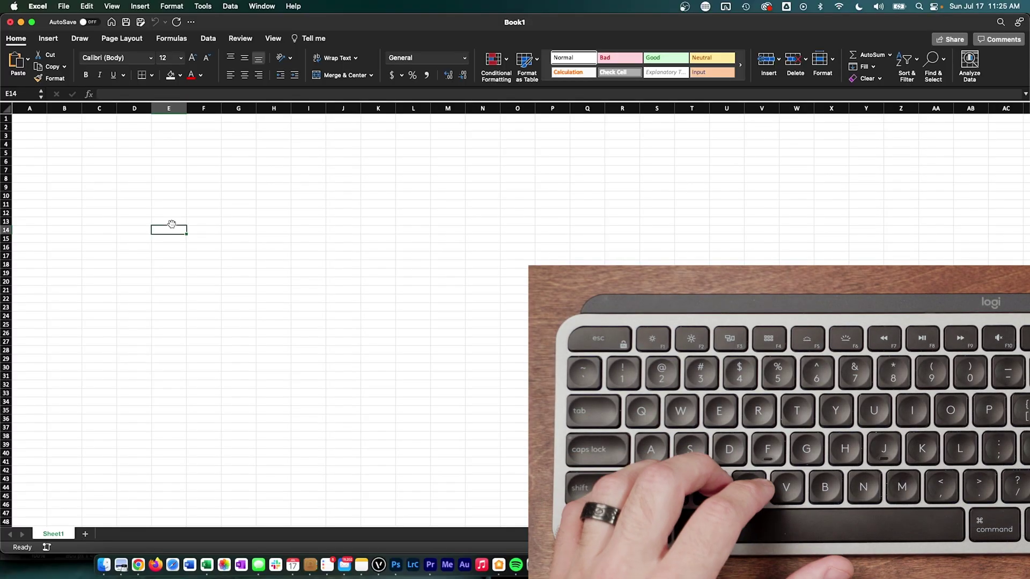
# Put all borders on E10:N26 and shade the header row E10:N10 grey
pyautogui.moveTo(178, 196); pyautogui.dragTo(497, 331)
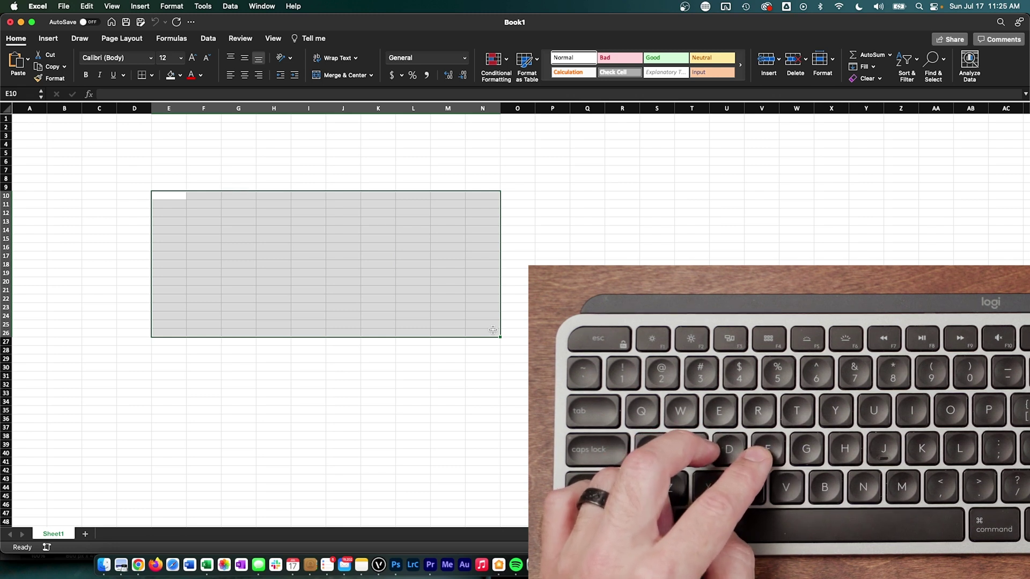
pyautogui.press('super+alt+b')
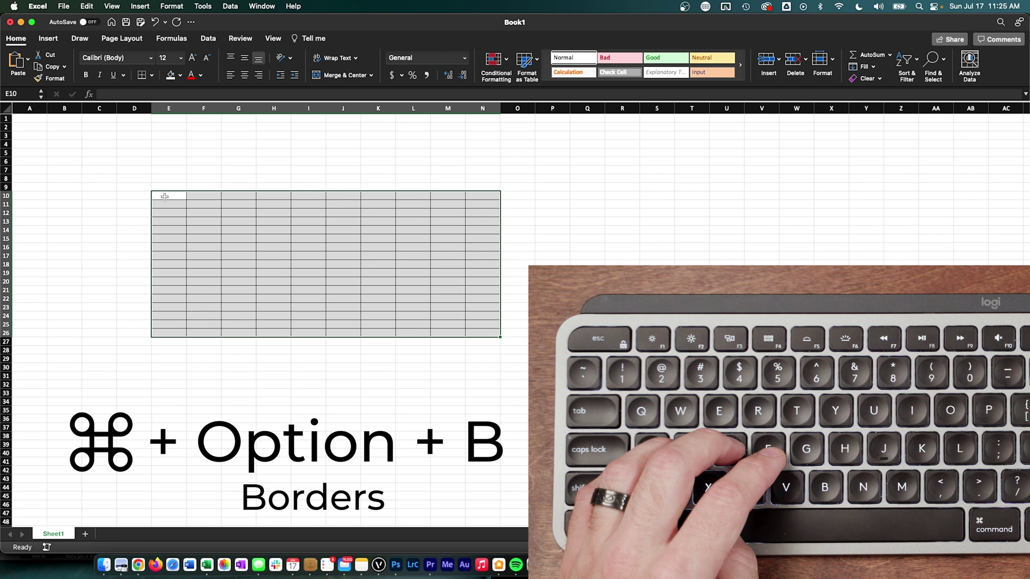
pyautogui.moveTo(165, 197); pyautogui.dragTo(386, 188)
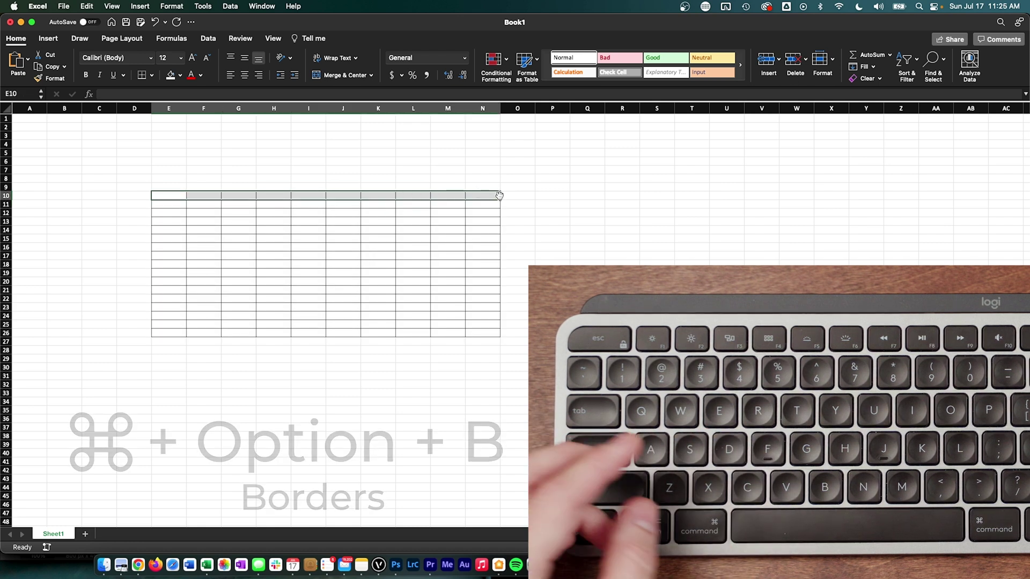
pyautogui.press('super+alt+g')
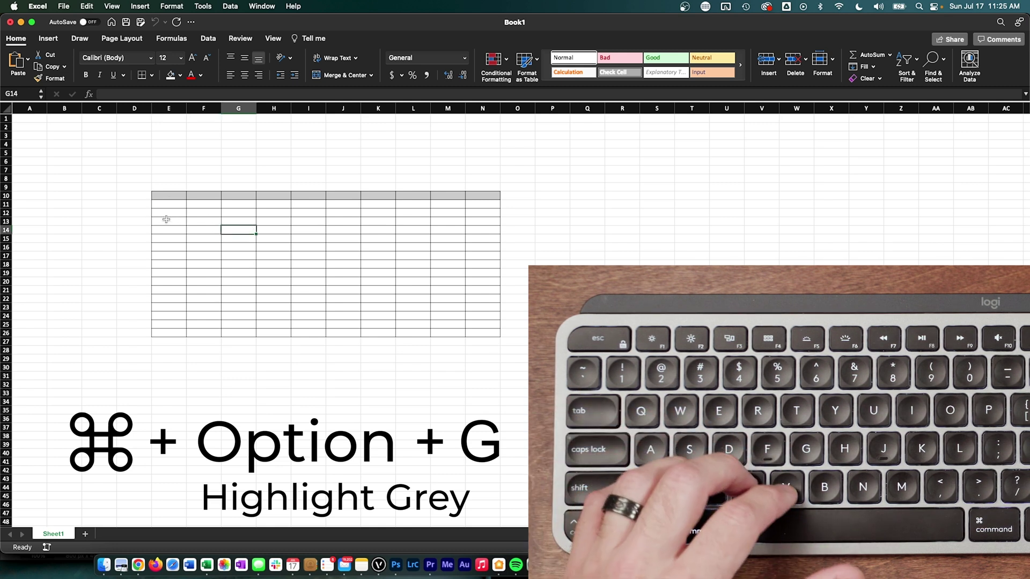
# Enter the labels 'item 1' in E13 and 'item 2' in E14
pyautogui.click(167, 219)
pyautogui.write('item 1')
pyautogui.press('Return')
pyautogui.write('item 1')
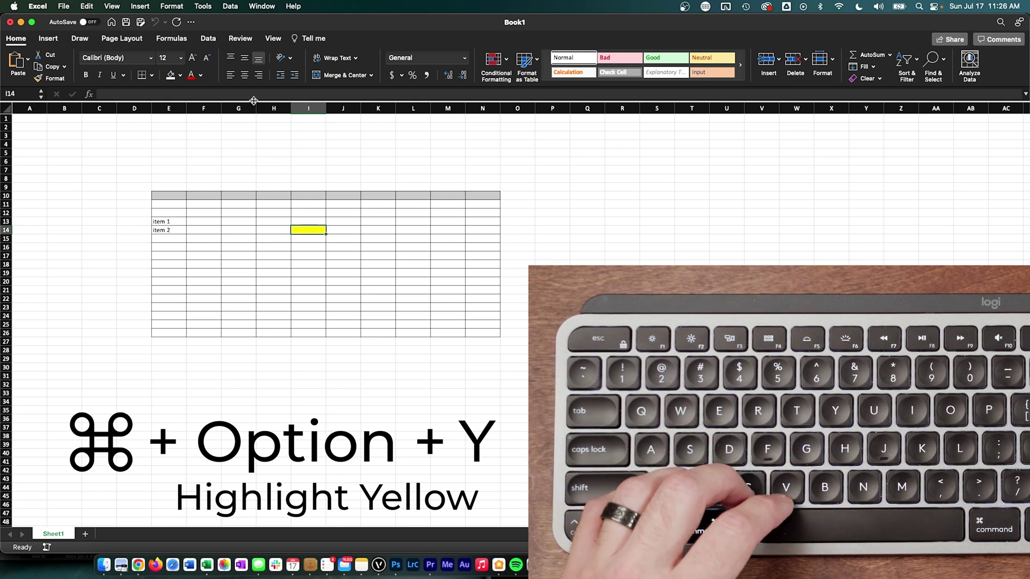
# Check the Fill Color choices and leave the table cells without any highlight
pyautogui.click(181, 76)
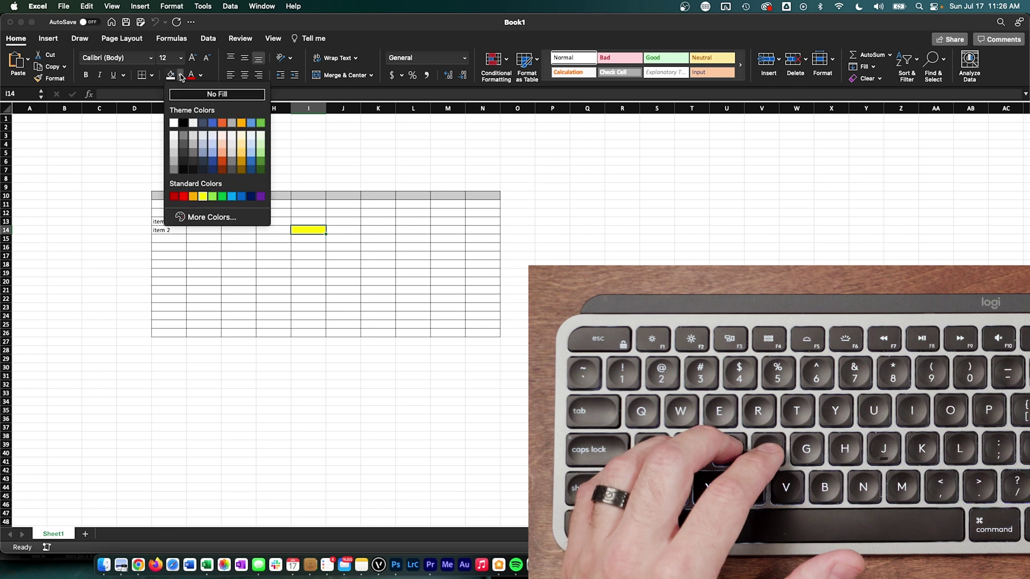
pyautogui.press('Escape')
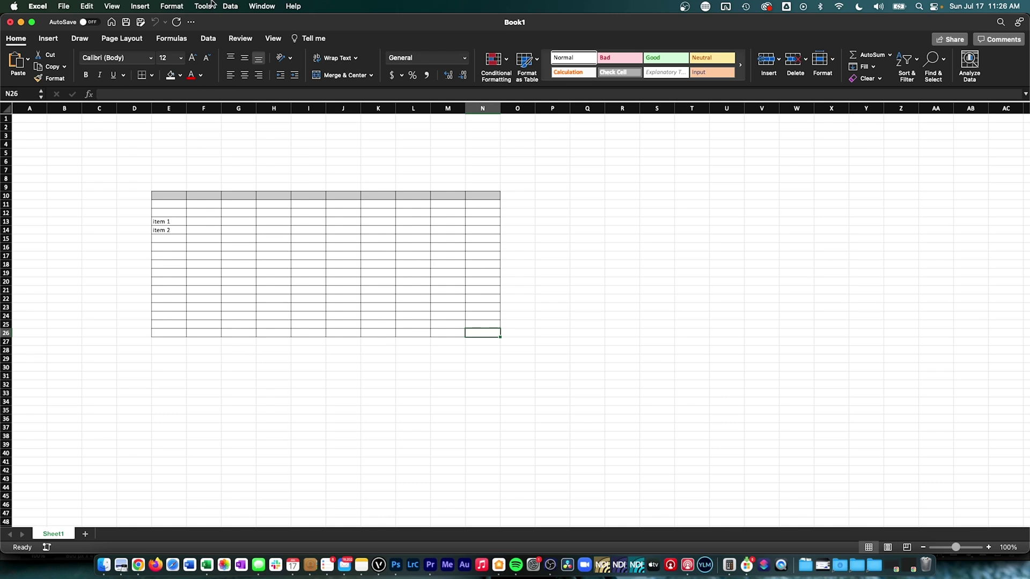
pyautogui.click(204, 6)
# Open Tools > Macro > Macros and select Highlight_Yellow from the PERSONAL.XLSB macros
pyautogui.click(204, 6)
pyautogui.click(204, 6)
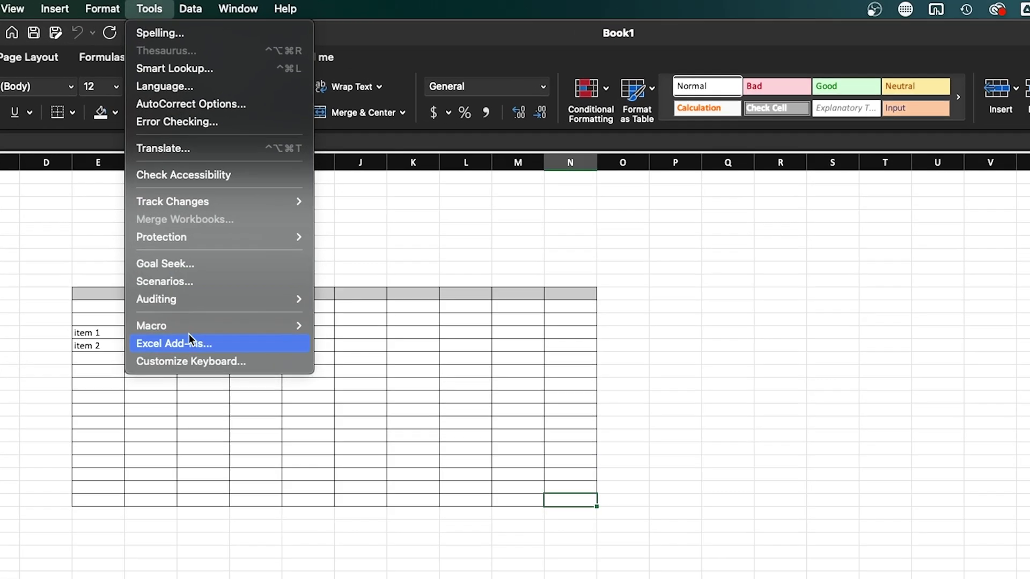
pyautogui.moveTo(199, 328)
pyautogui.click(368, 330)
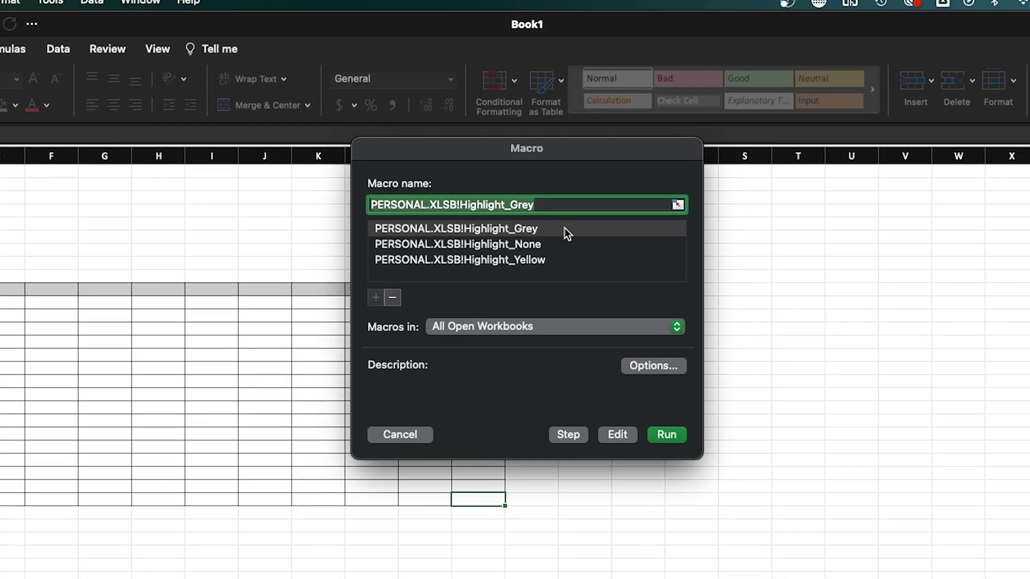
pyautogui.click(651, 237)
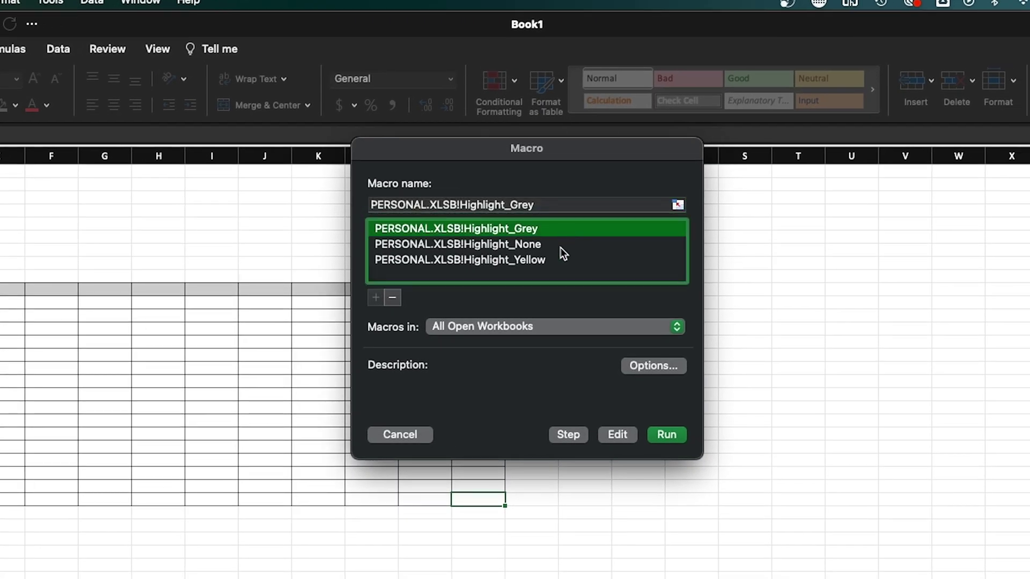
pyautogui.click(560, 246)
pyautogui.click(555, 257)
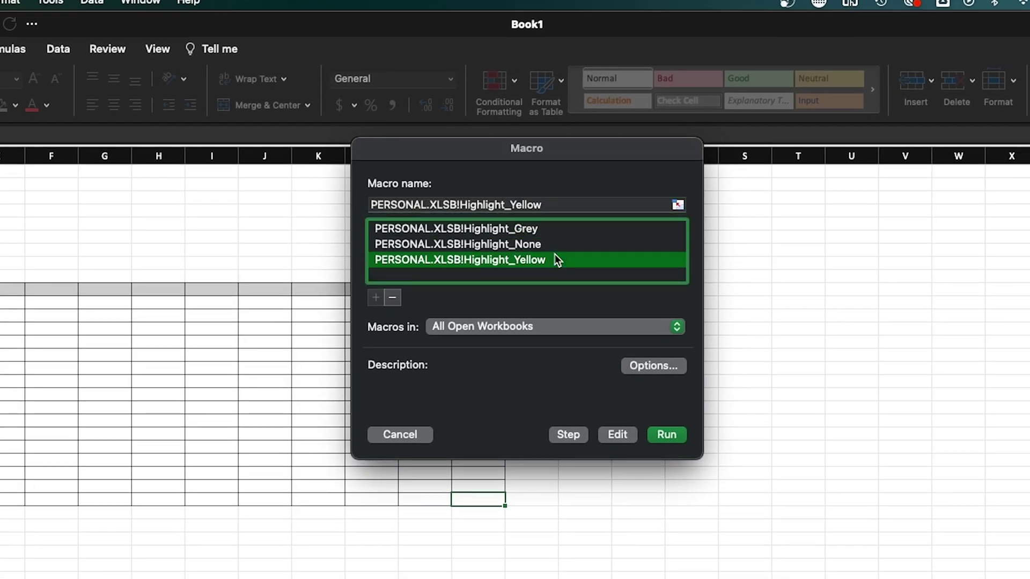